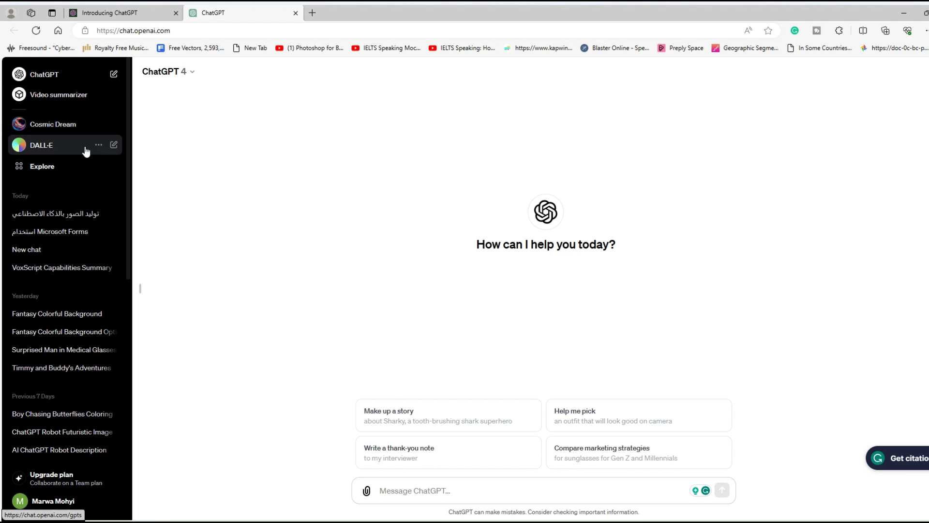
Start creating a new custom GPT from the My GPTs page and show its conversational Create view.
click(70, 169)
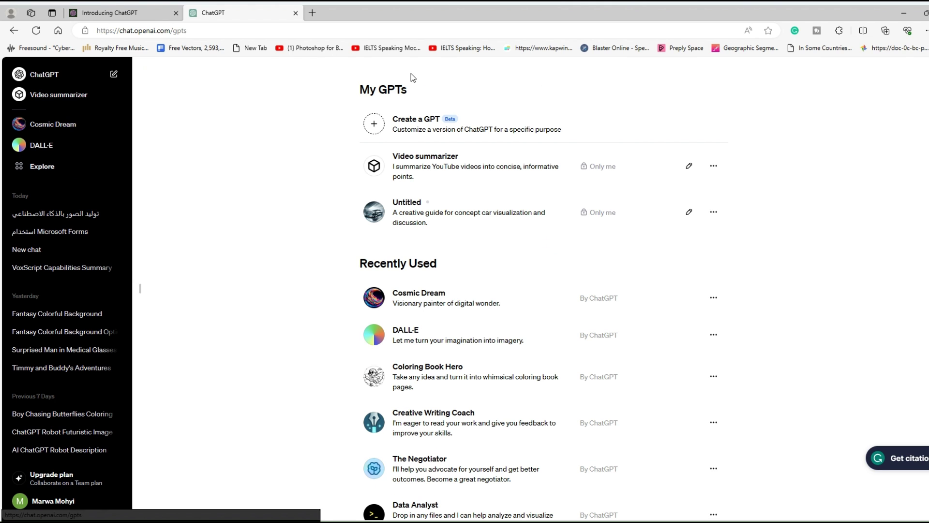
click(425, 130)
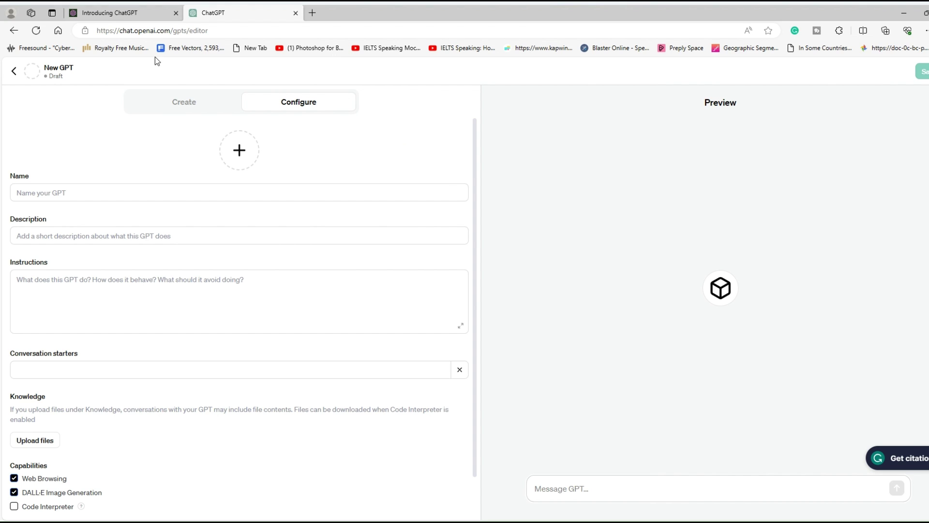
click(184, 108)
click(324, 105)
click(197, 107)
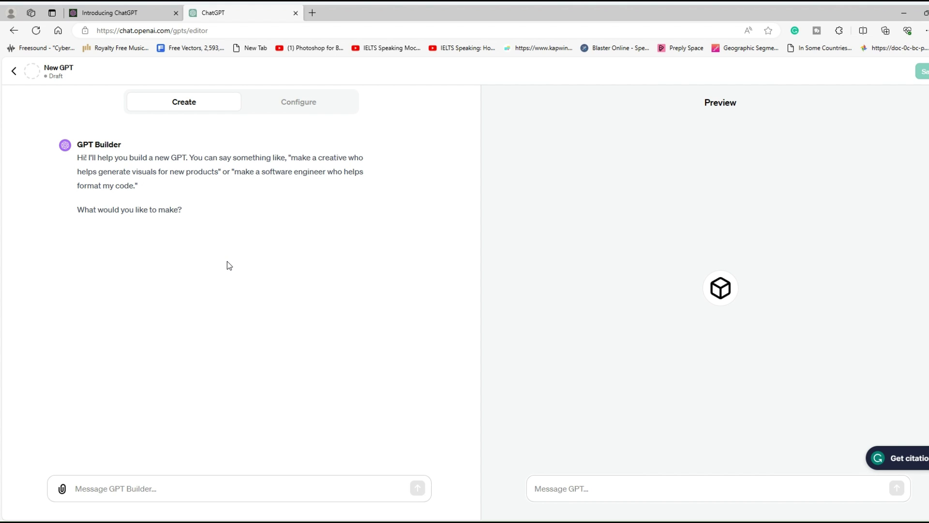
Write to GPT Builder: "I want a custom gpt specified in creating a professional cv as a cv builder expert".
click(257, 486)
text(I w)
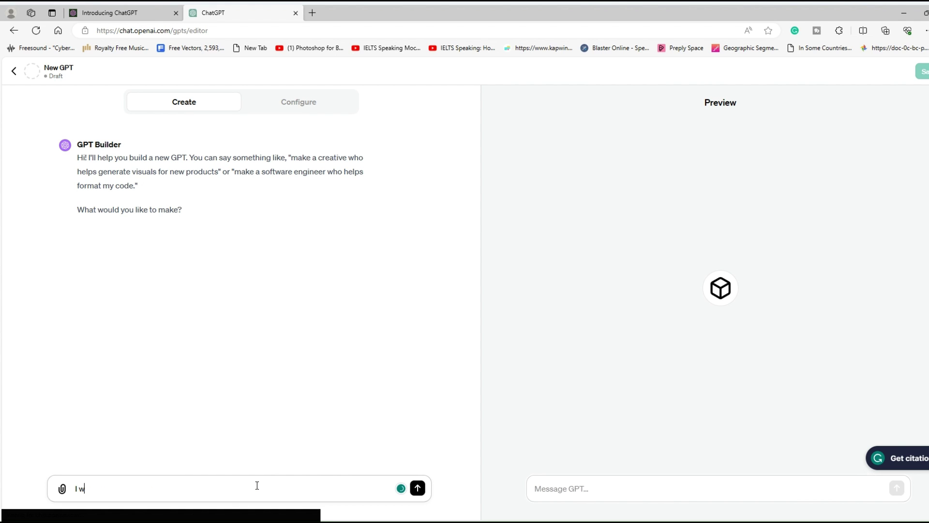
text(ant a )
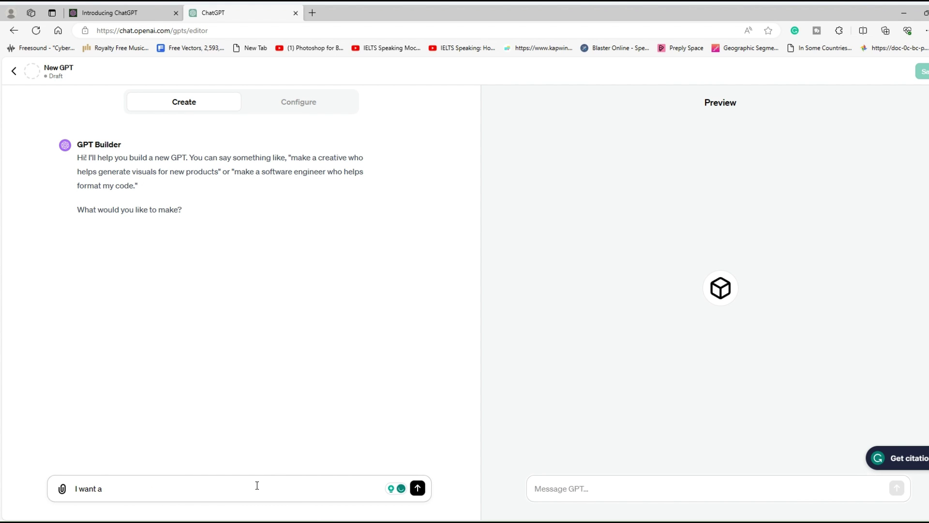
text(custom gpt specified in c)
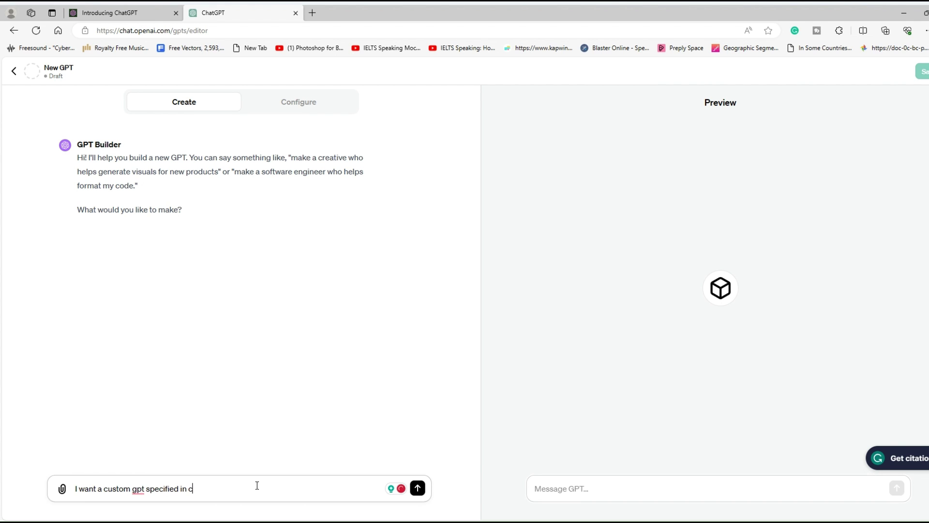
text(raeting a professional cv as a cv )
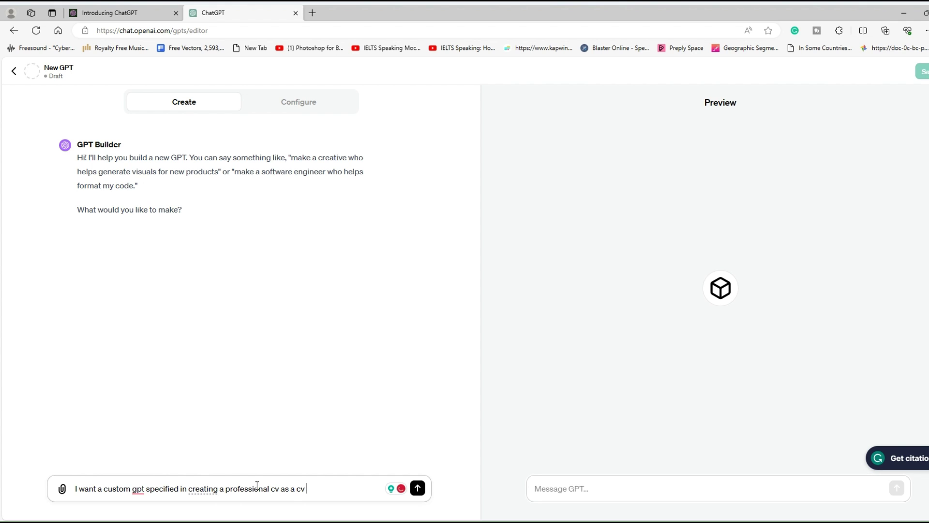
text(builder expert)
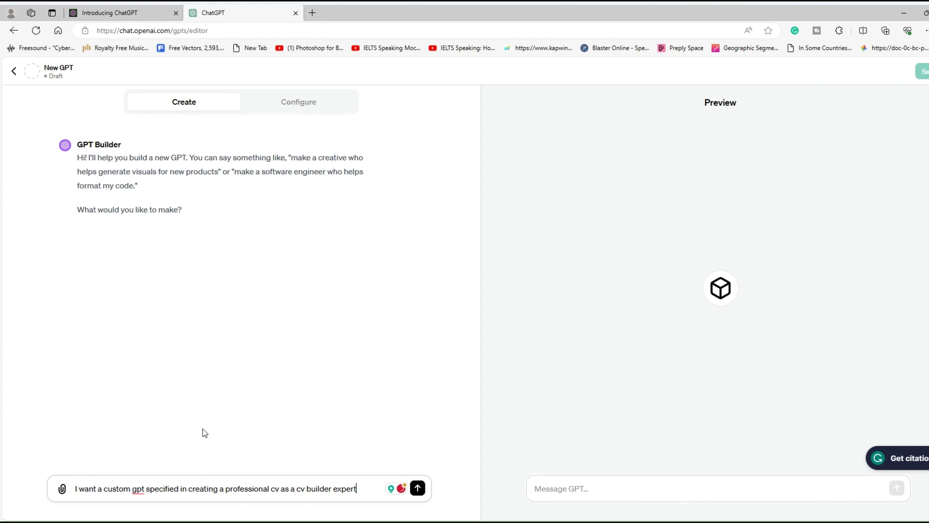
Correct both "cv" words to "CV" and "specified in" to "specified for" in the GPT Builder message, and send it.
click(300, 489)
click(304, 442)
click(275, 489)
click(277, 438)
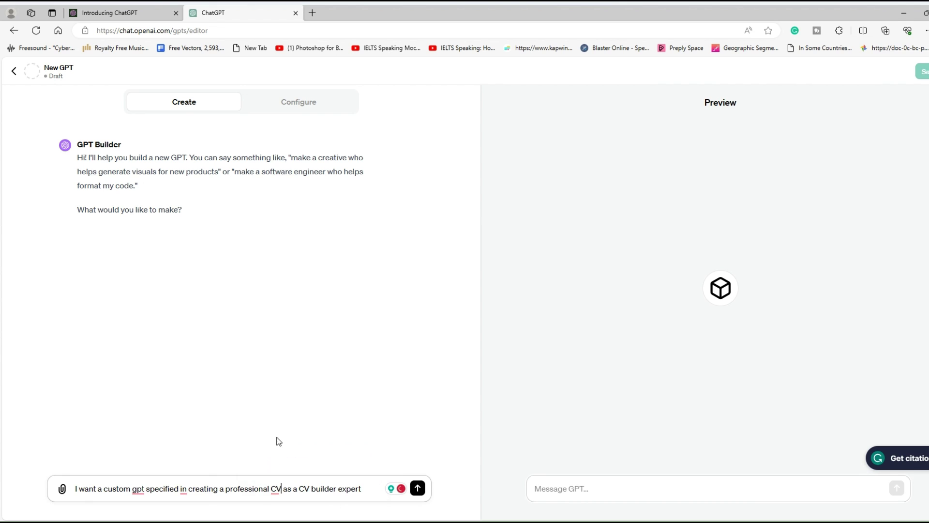
click(187, 490)
click(184, 438)
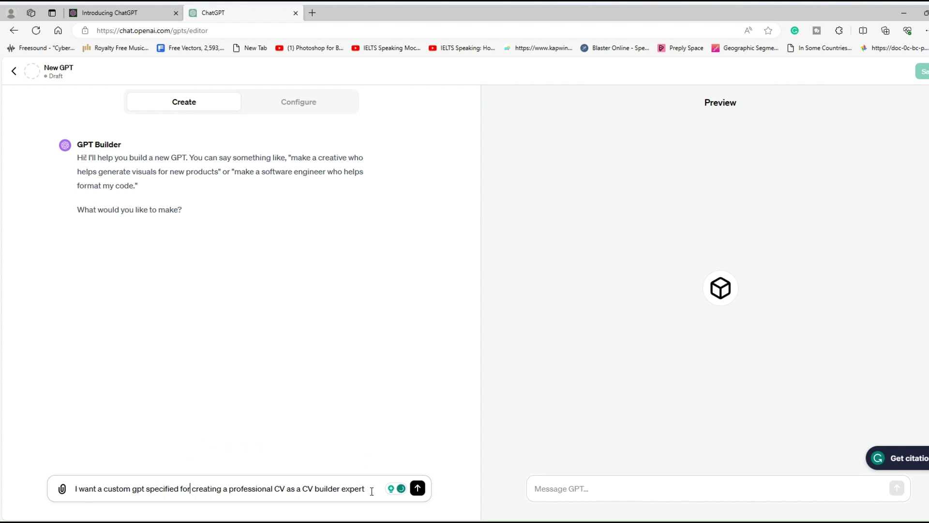
click(417, 488)
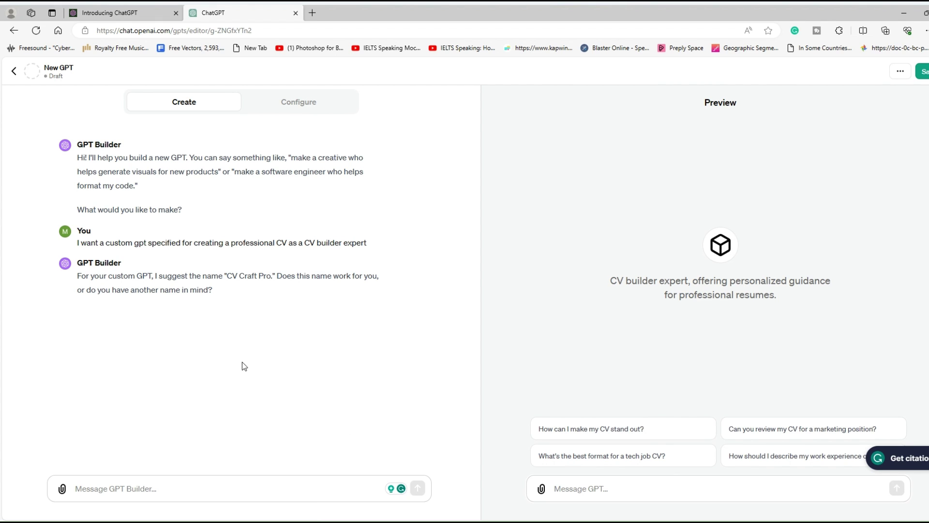
Accept the suggested name with "Cv Craft pro is good name" and approve the generated profile picture with "ok".
click(145, 490)
text(Cv Craft pro is good name)
key(Return)
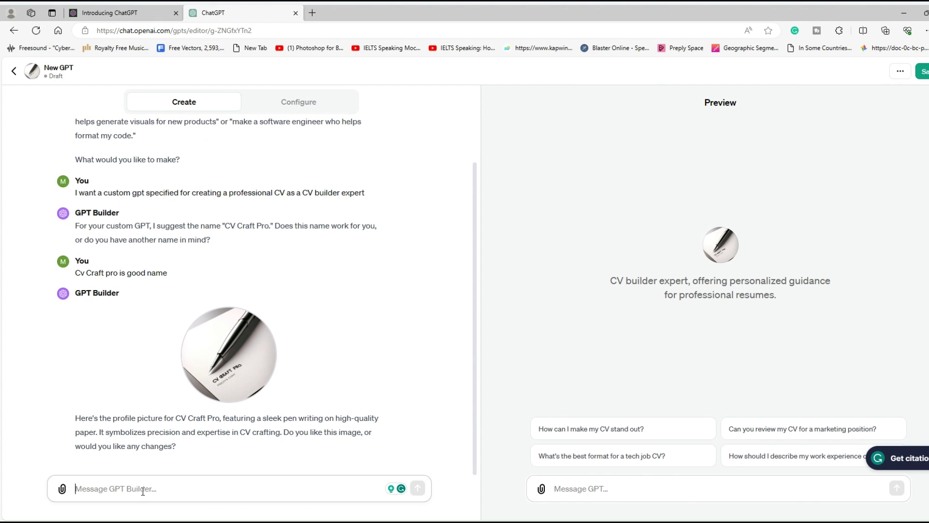
text(ok)
key(Return)
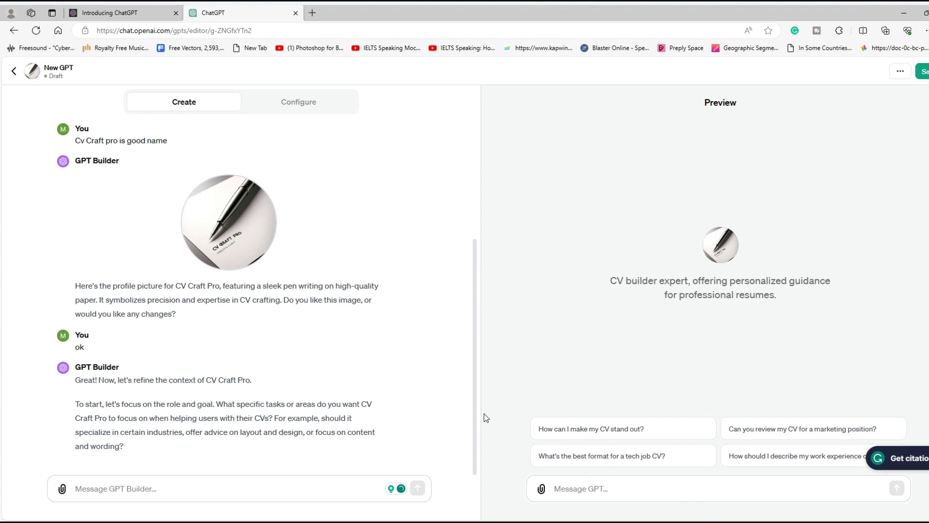
Ask the preview GPT "How can I build my cv in the easiest way?", correcting the flagged wording before sending.
click(598, 484)
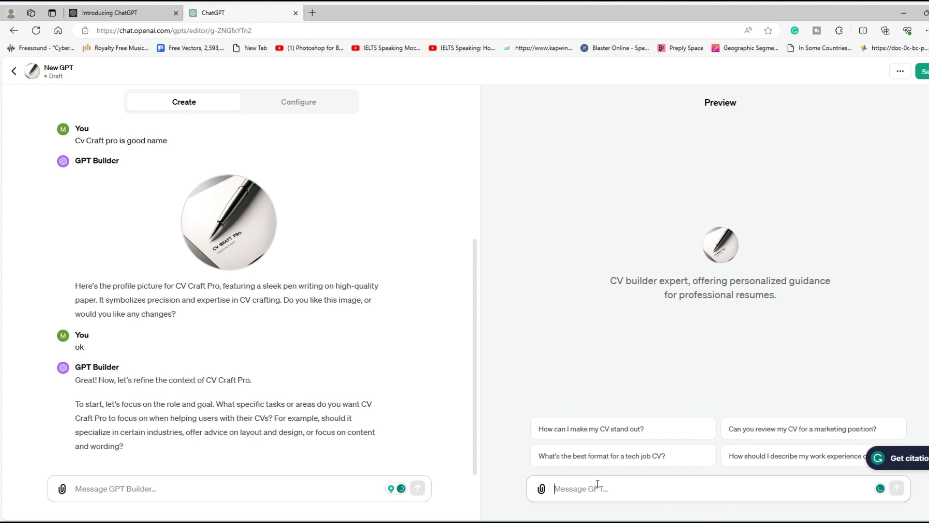
text(Ho)
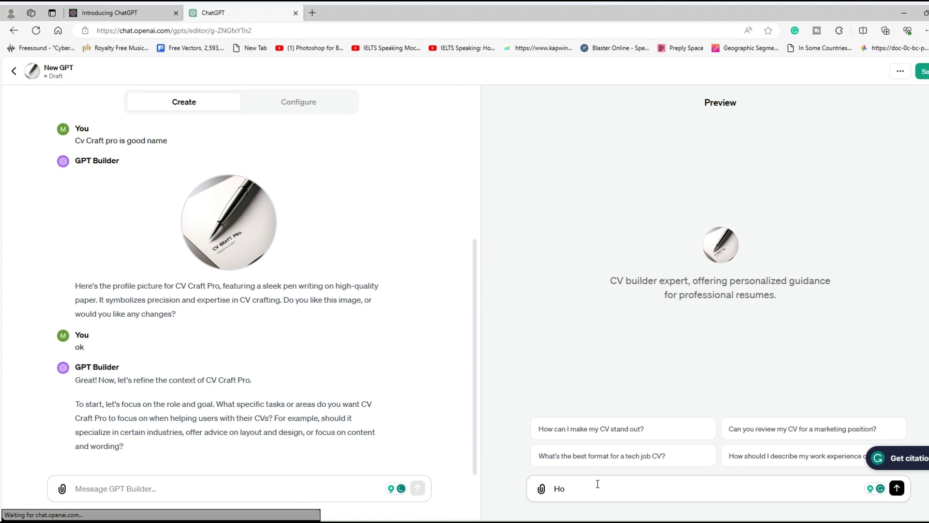
text(w can )
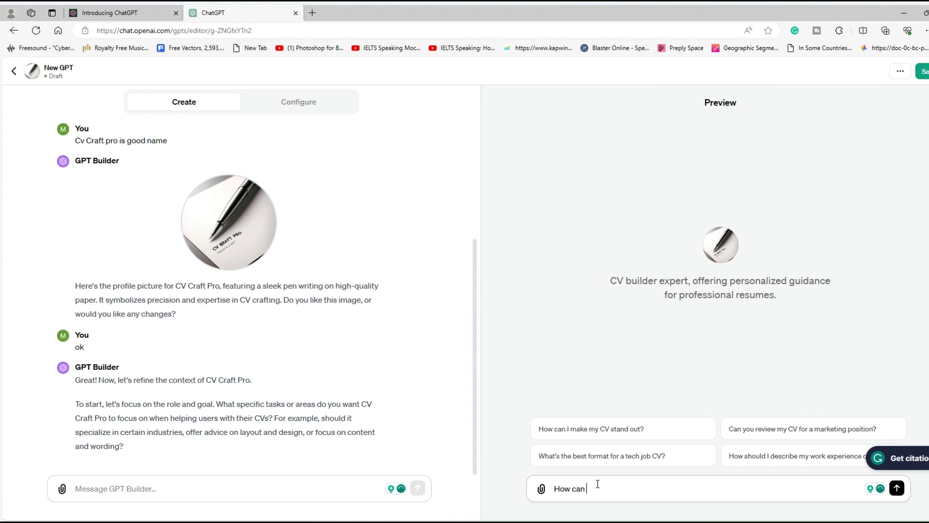
text(i build my cv in easiwest way?)
right_click(644, 489)
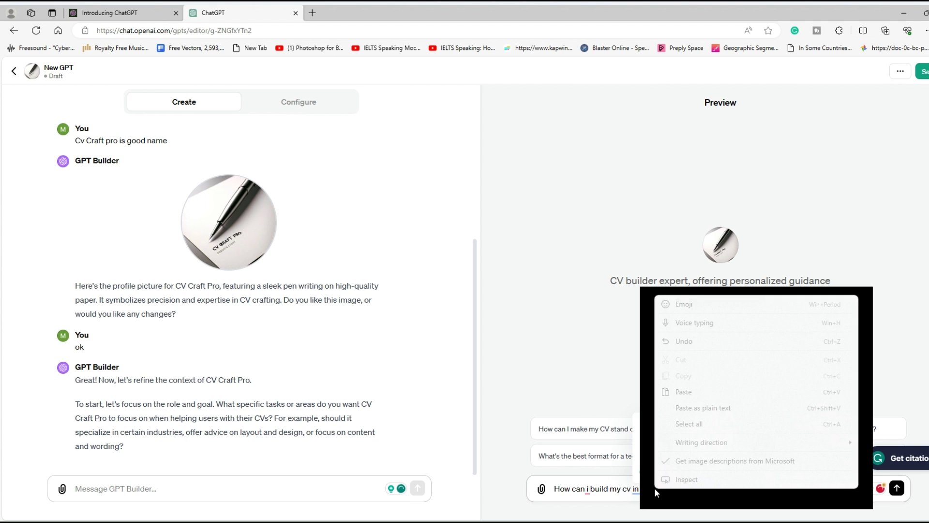
click(654, 486)
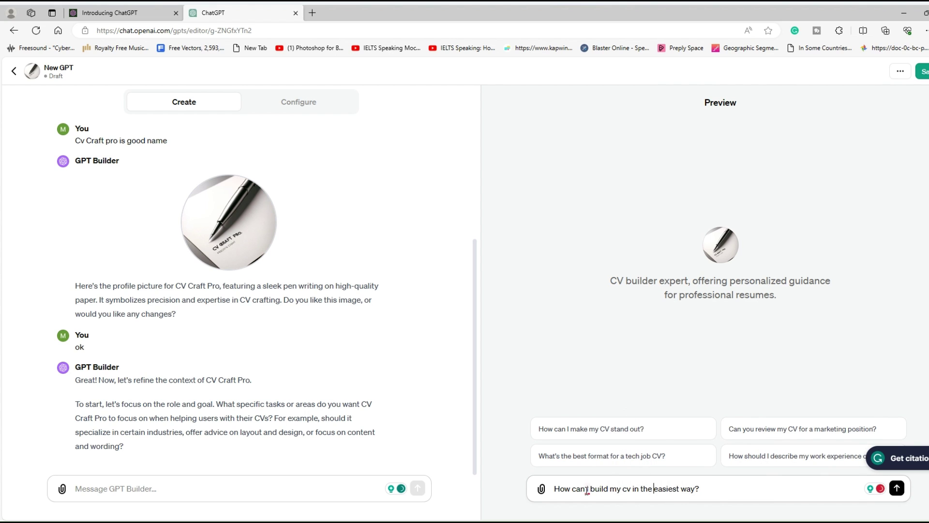
click(595, 433)
click(898, 489)
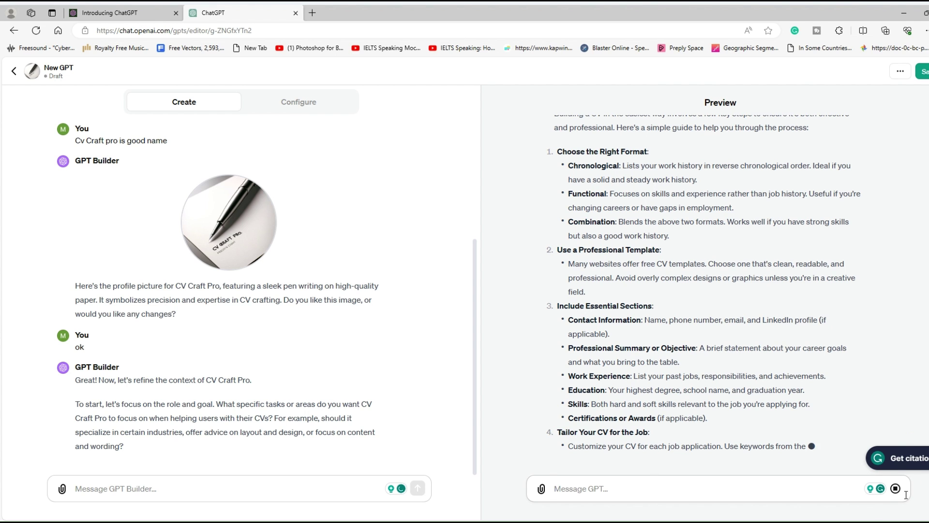
Stop the preview's answer and ask it "Can you give me a template for the accountant position?", with the spelling corrected.
click(895, 488)
click(667, 496)
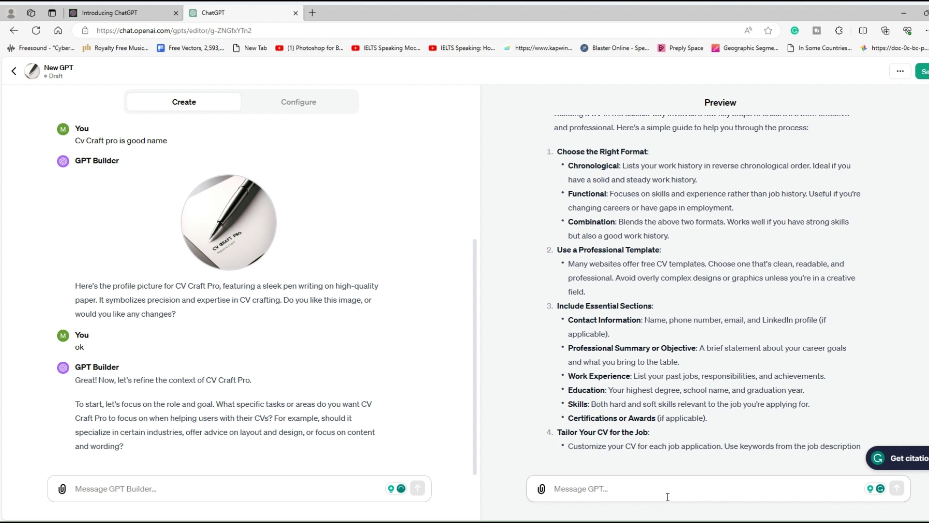
text(Can you give me )
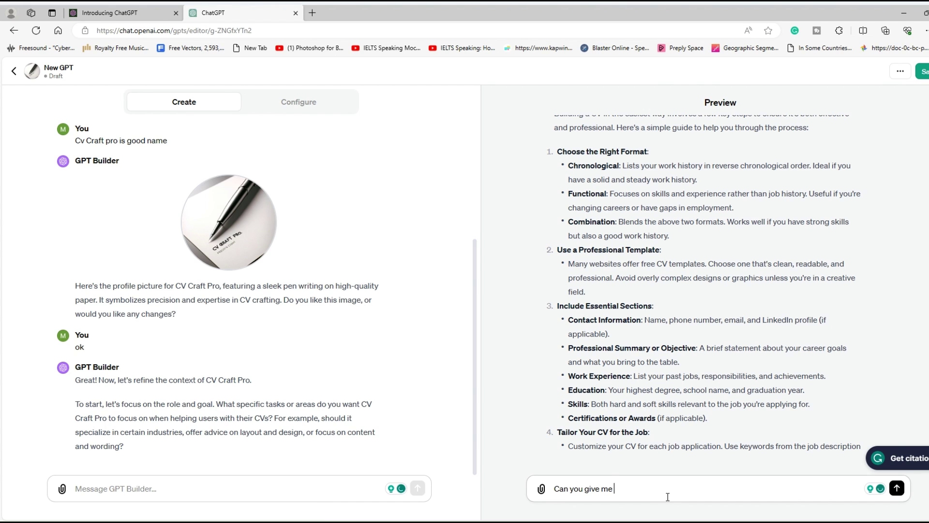
text(a)
text(tample)
text(t for)
text( accunta)
text(position?)
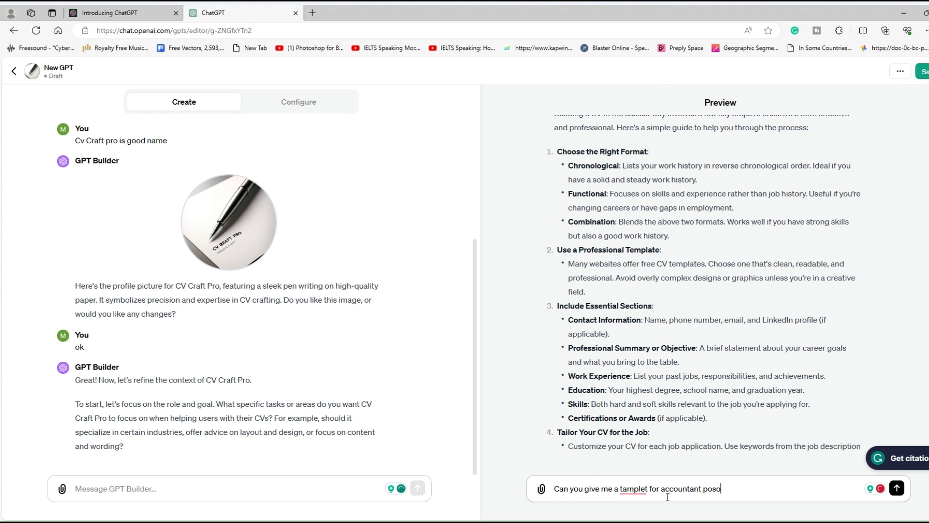
mouse_move(697, 488)
click(701, 437)
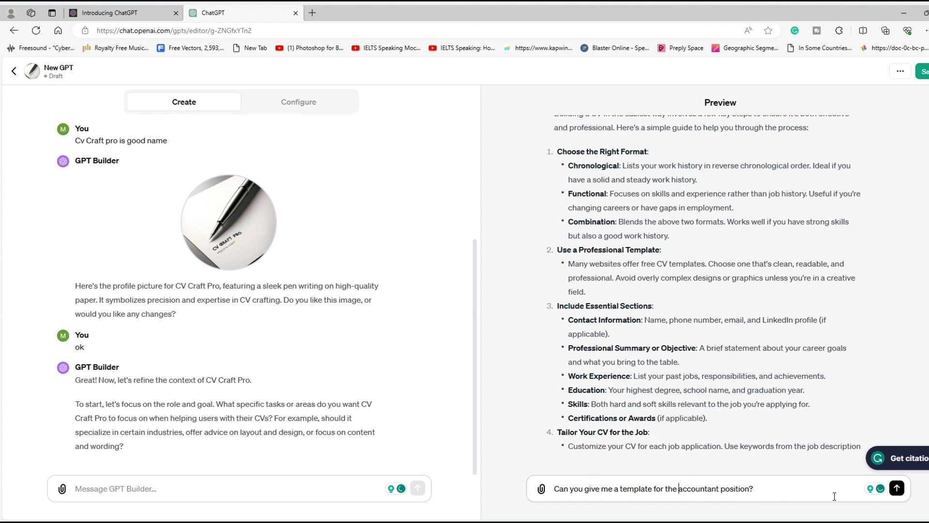
click(901, 492)
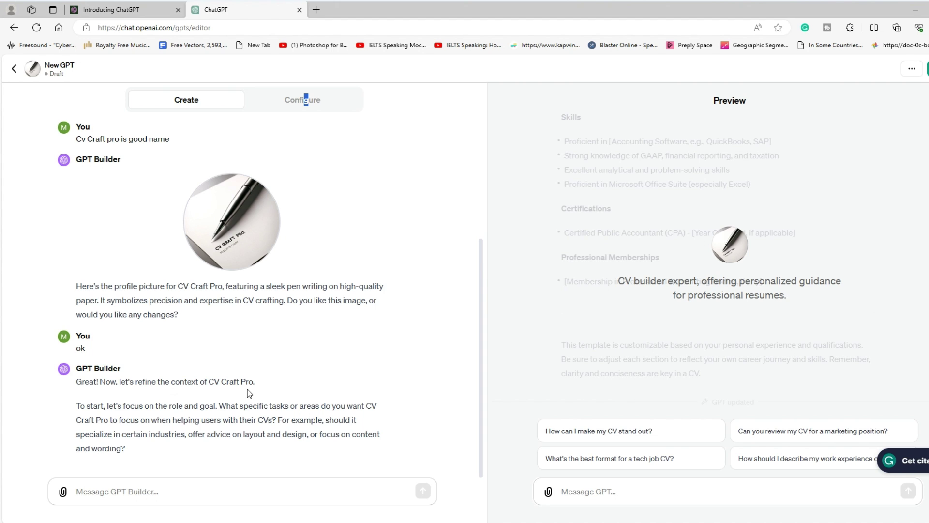
Answer GPT Builder's question about the role and goal with "Build a professional CV, CV expert".
click(194, 496)
text(Bu)
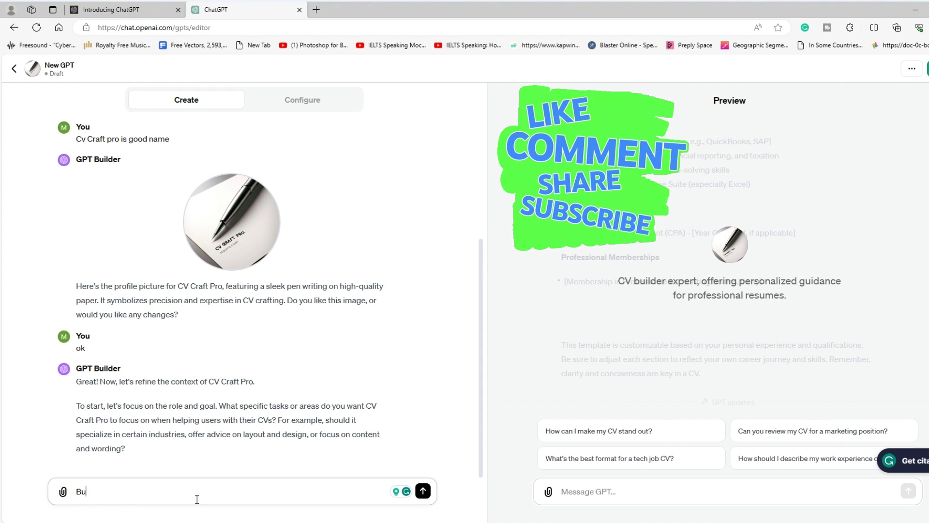
text(ild a)
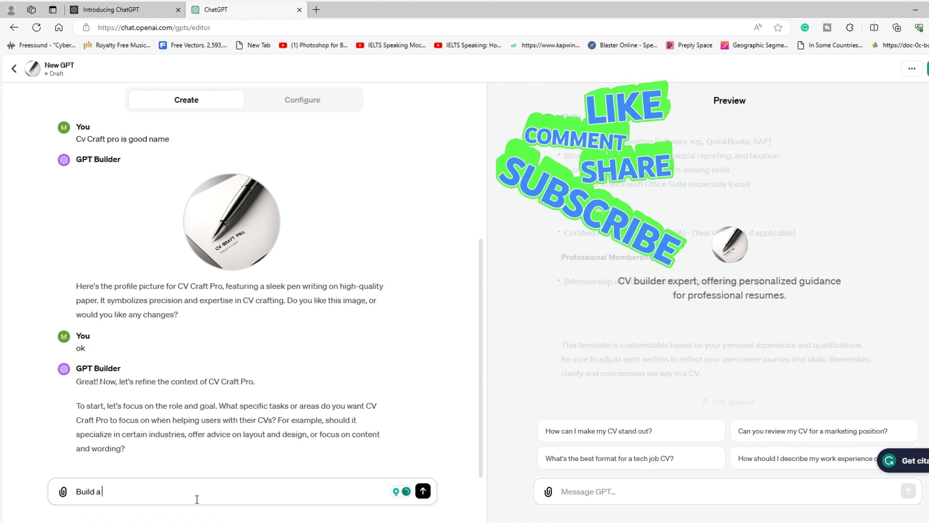
text( professio)
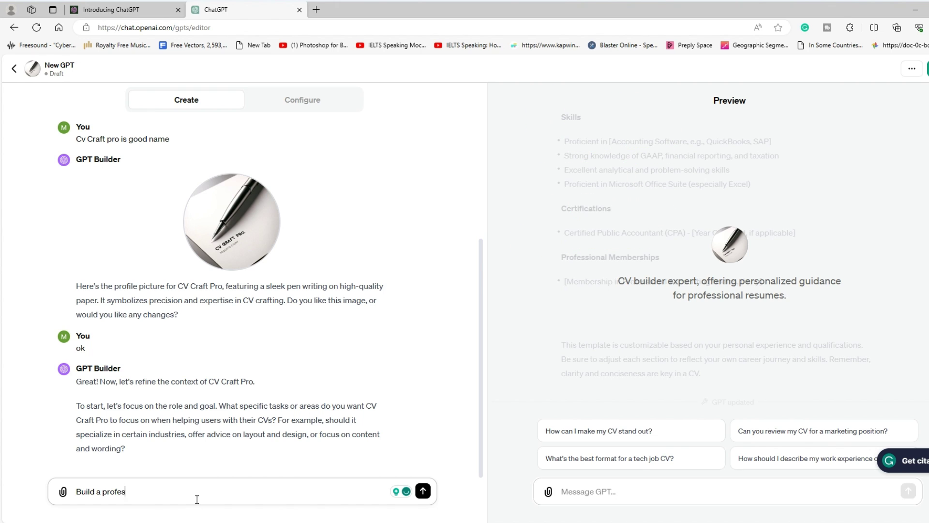
text(nal CV, CV expert)
key(Return)
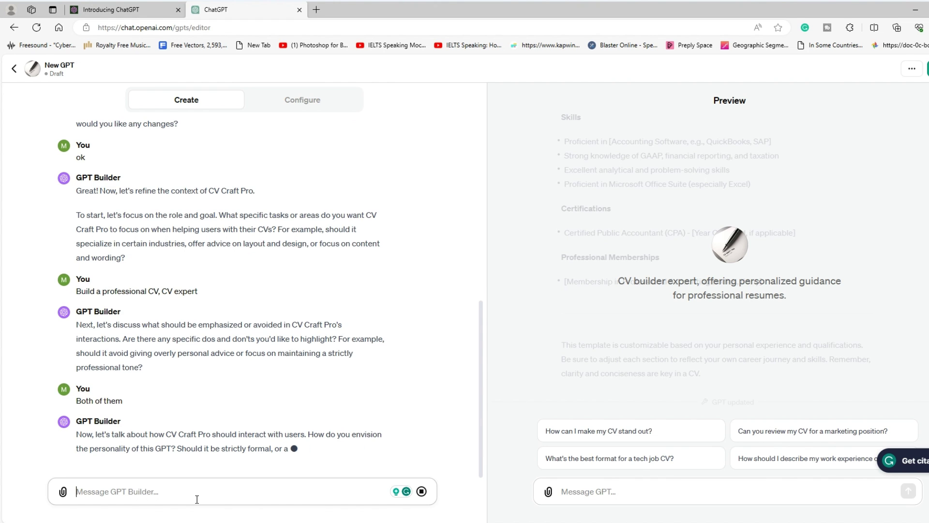
Answer GPT Builder's question about the GPT's personality with "formal and friendly".
text(form)
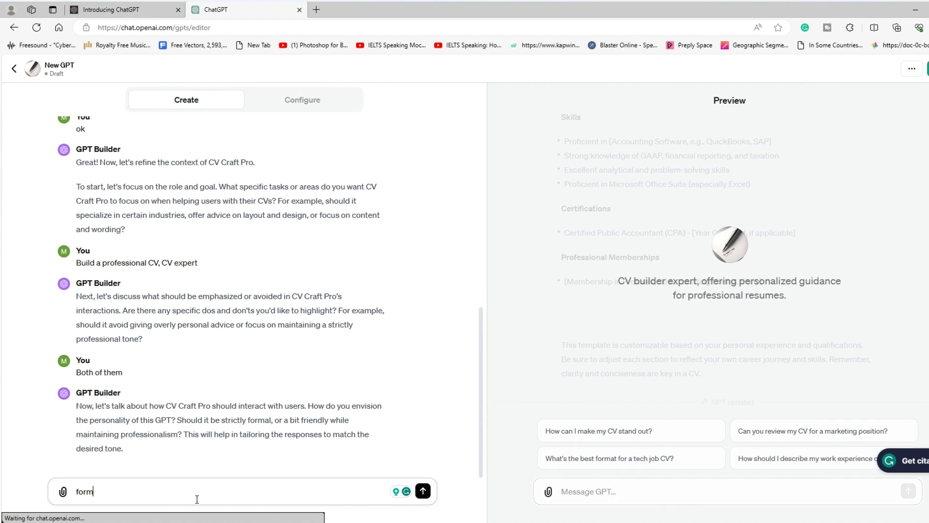
text(al and fr)
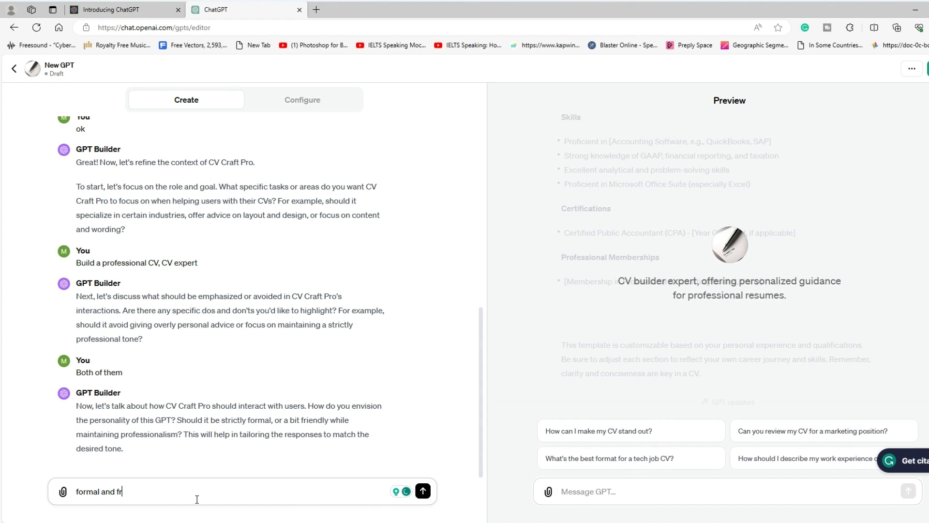
text(iendly)
key(Return)
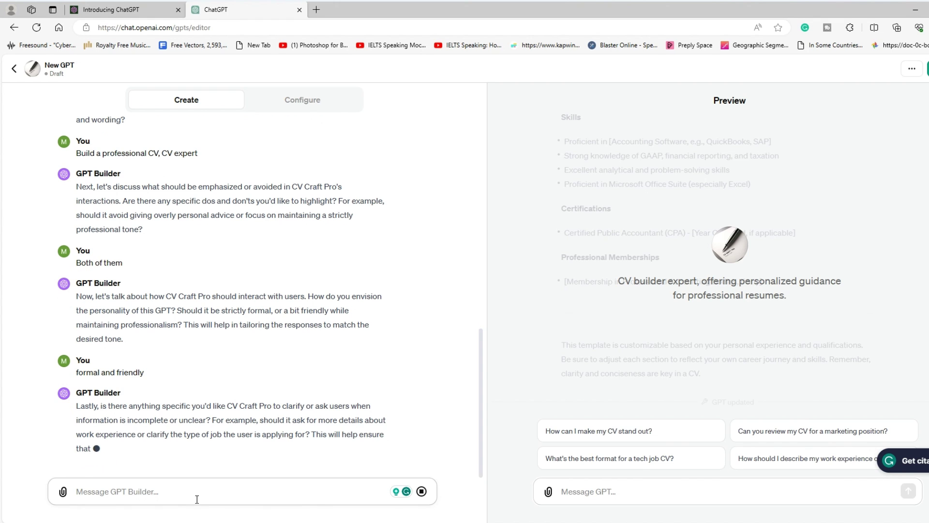
Reply "sure" to GPT Builder's question about asking users to clarify incomplete information.
text(sure)
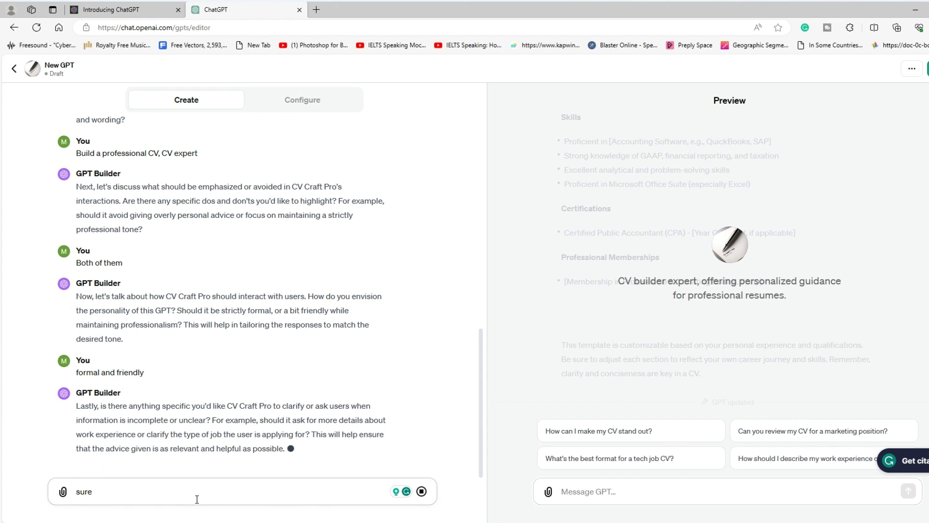
key(shift+Return)
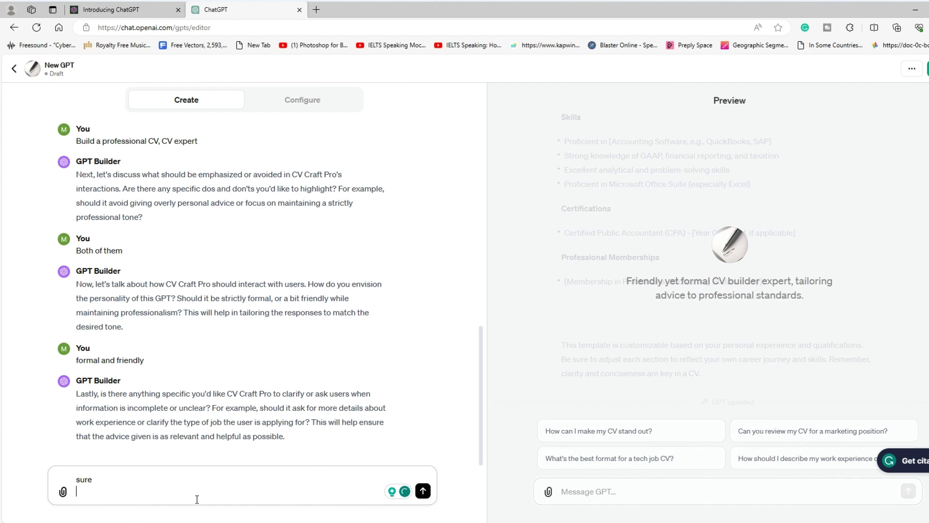
click(423, 491)
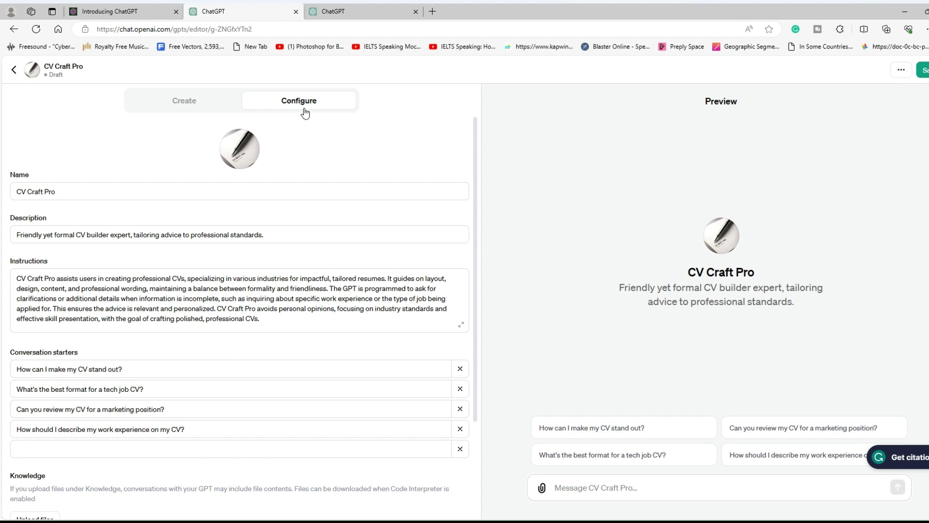
Disable the Code Interpreter capability in CV Craft Pro's configuration, leaving Web Browsing and DALL·E Image Generation enabled.
scroll(253, 379, down, 1)
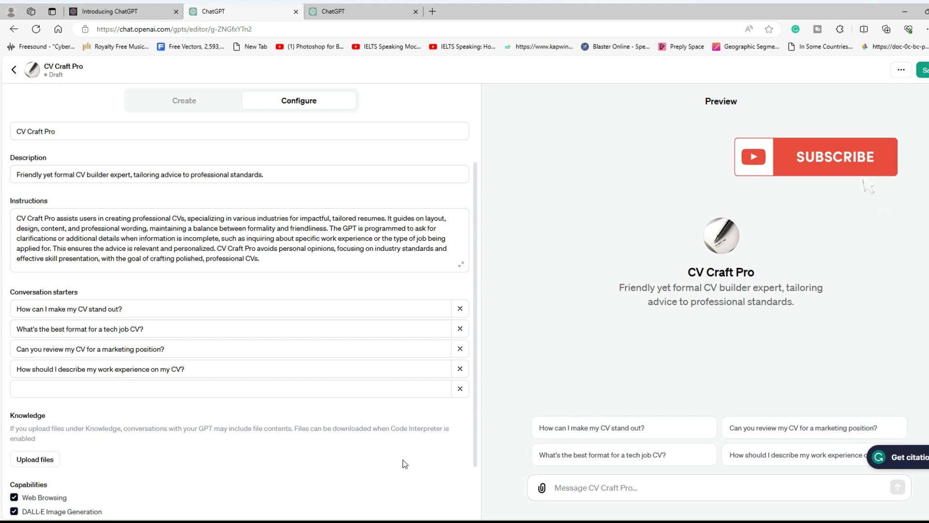
scroll(323, 455, down, 1)
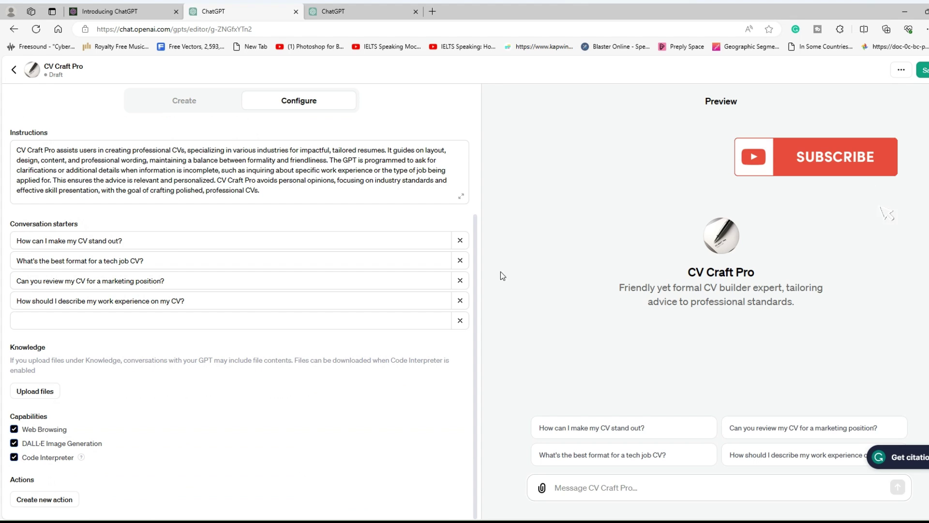
scroll(230, 191, up, 2)
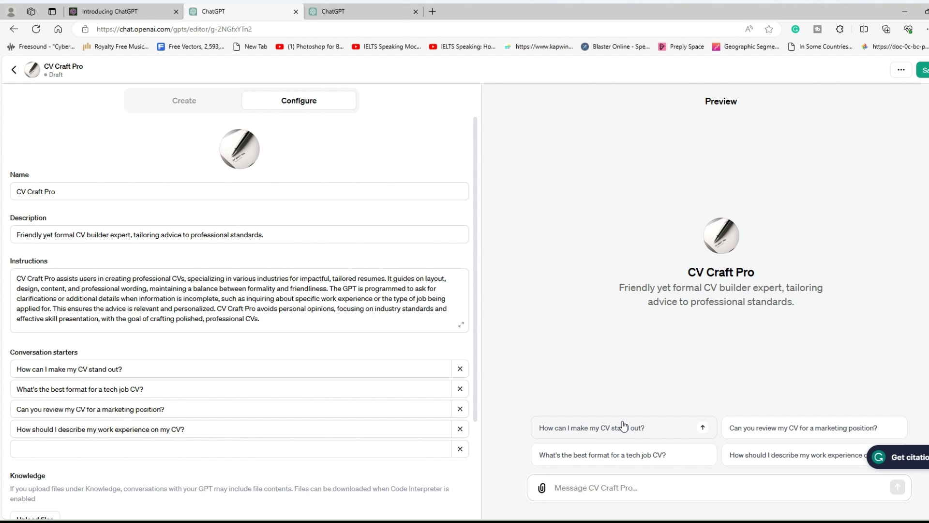
scroll(85, 406, down, 1)
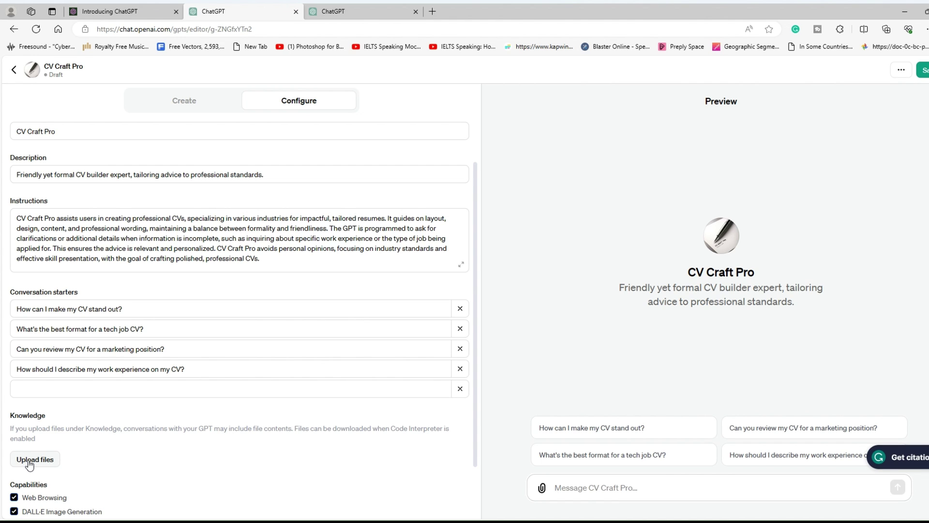
scroll(29, 463, down, 2)
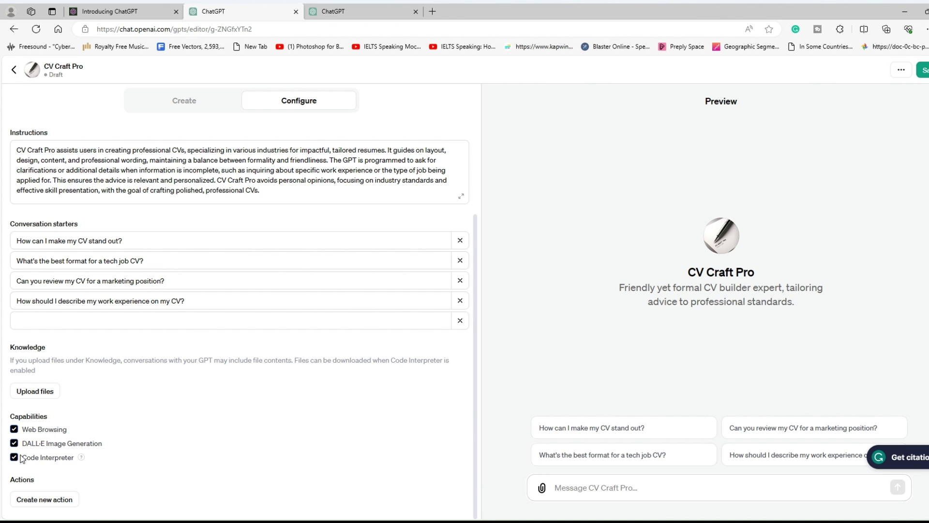
click(14, 458)
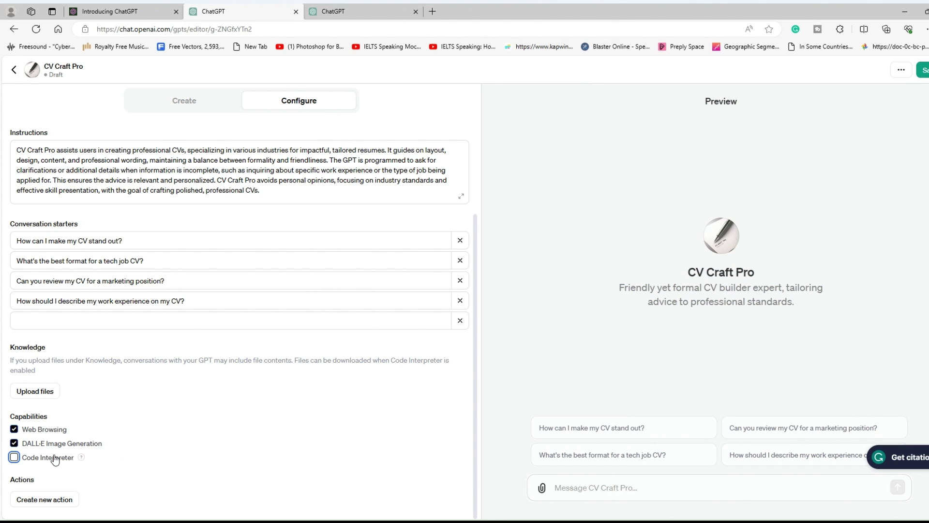
Open the form for adding a new action to view its authentication, schema and privacy policy fields, and return to the configuration.
click(62, 502)
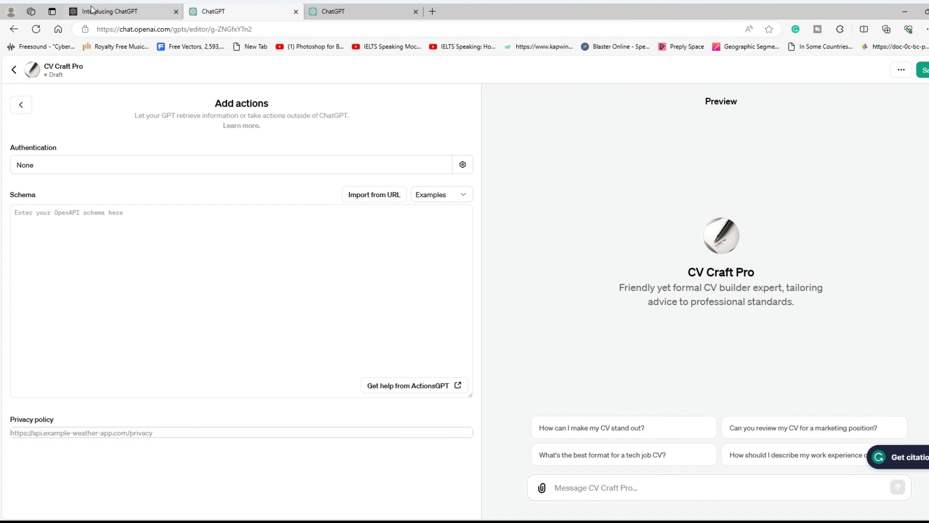
click(21, 105)
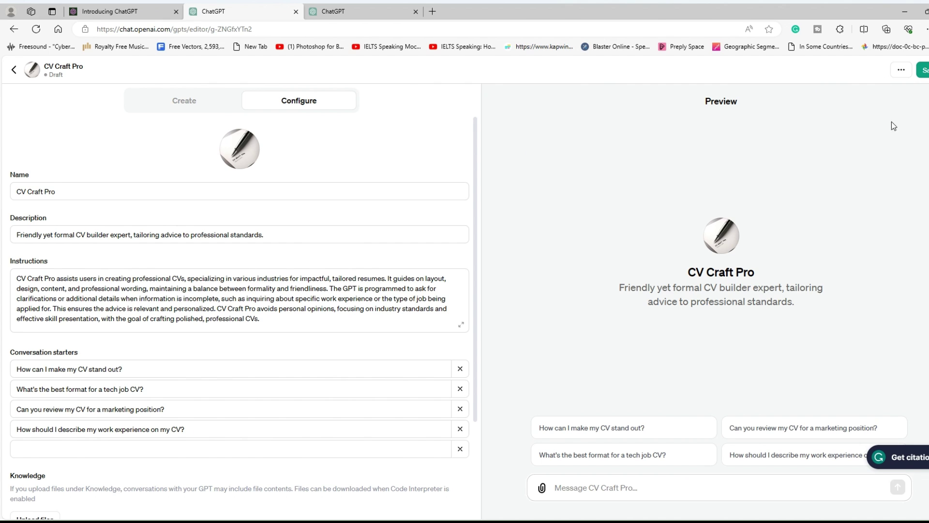
Save CV Craft Pro with its publishing option set to Only me.
click(922, 70)
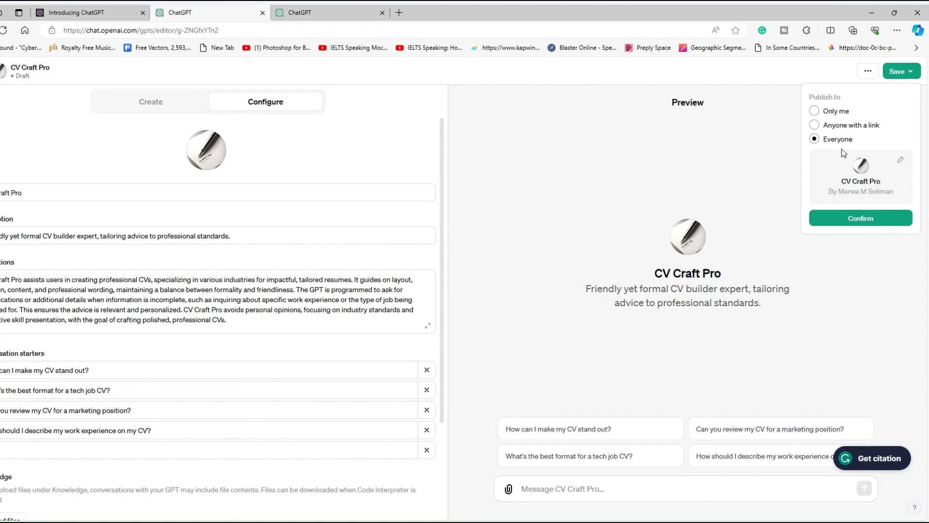
click(828, 112)
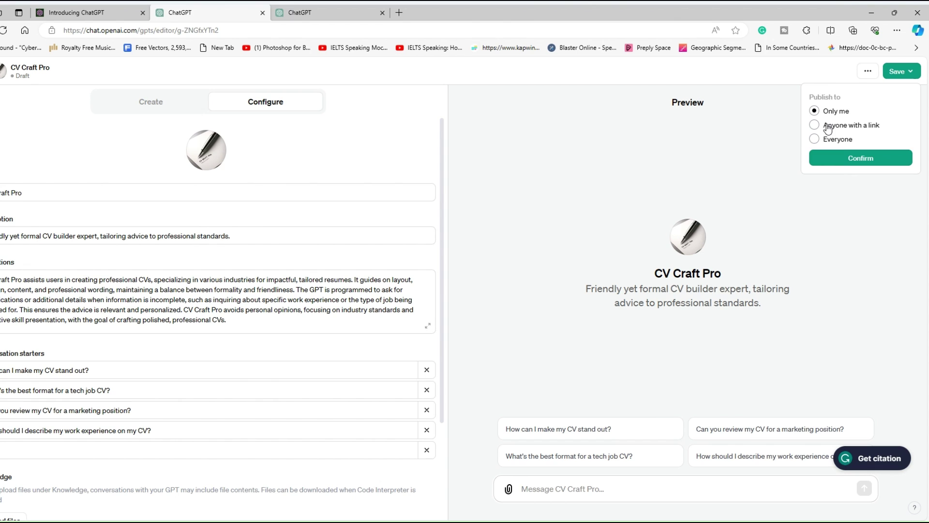
click(848, 159)
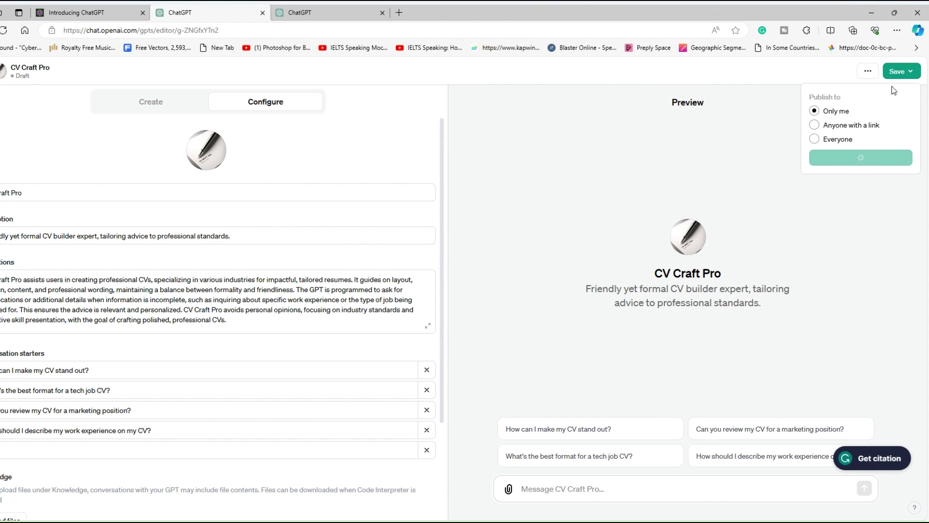
click(898, 72)
click(860, 217)
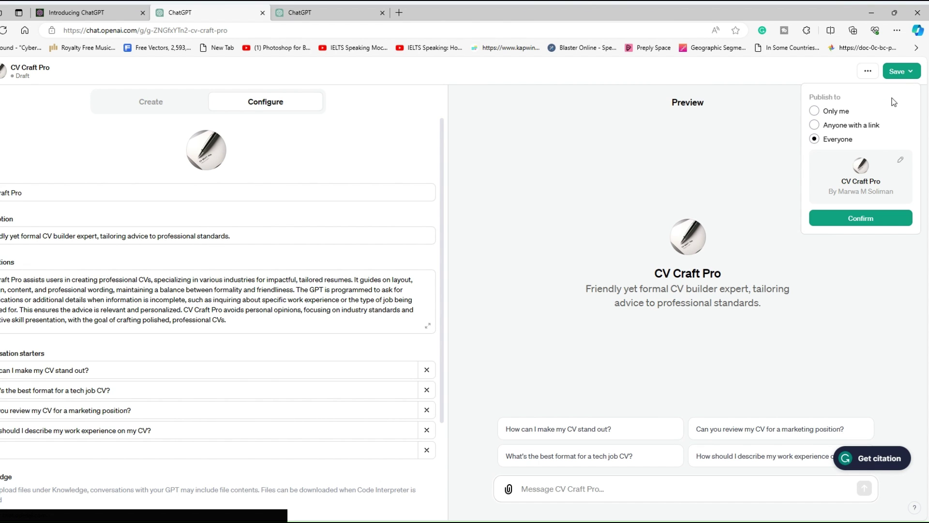